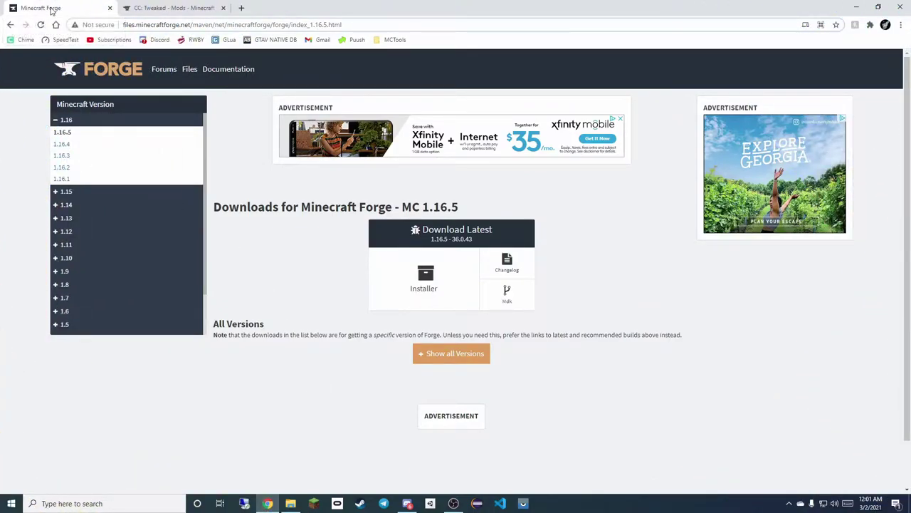
Review the Minecraft Forge 1.16.5 download page and the CC: Tweaked recent files list on CurseForge
left_click(166, 9)
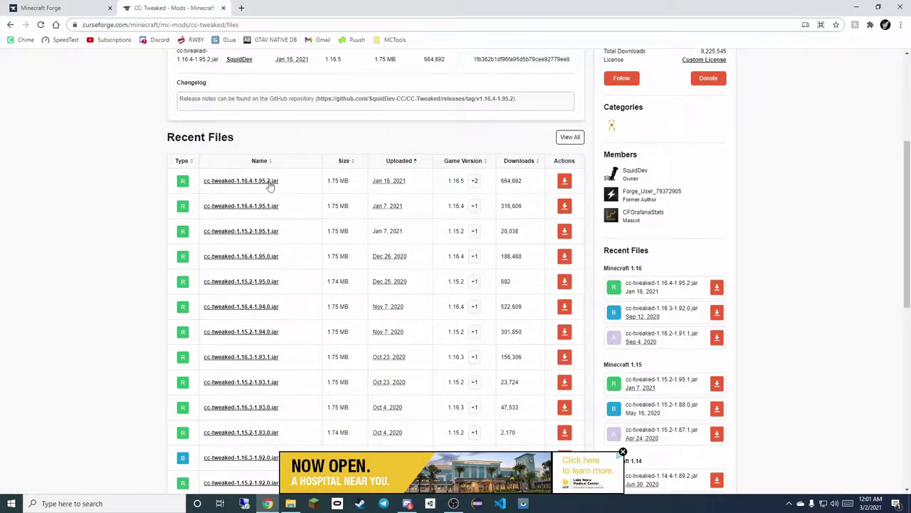
left_click(62, 8)
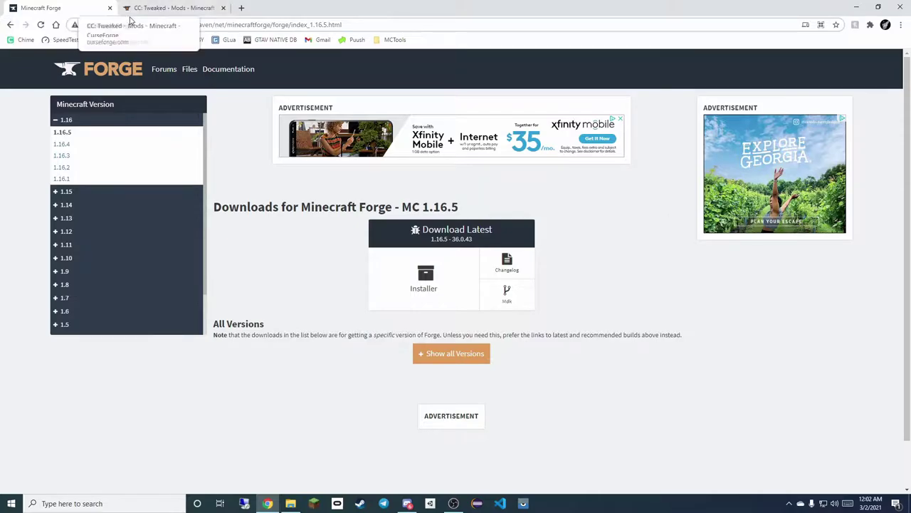
left_click(163, 8)
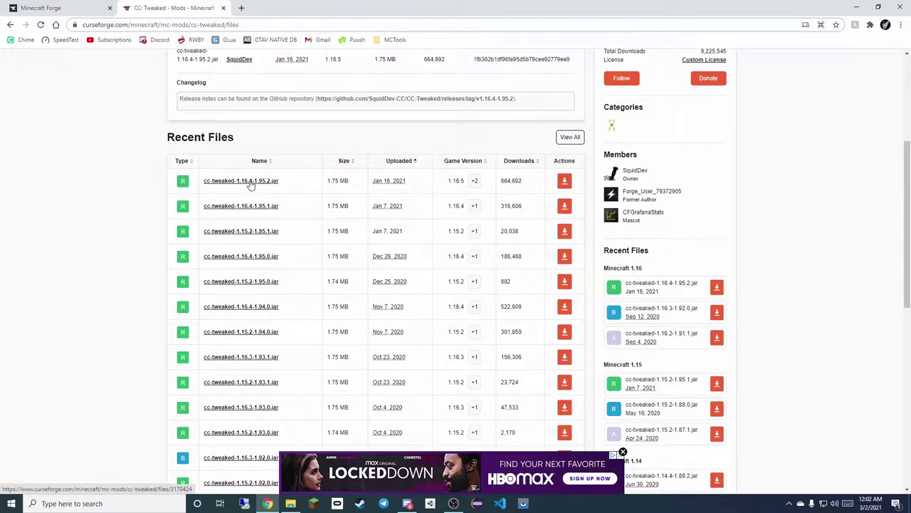
Minimize the browser and recording windows to reach the Forge and CC: Tweaked jar files on the desktop
left_click(855, 6)
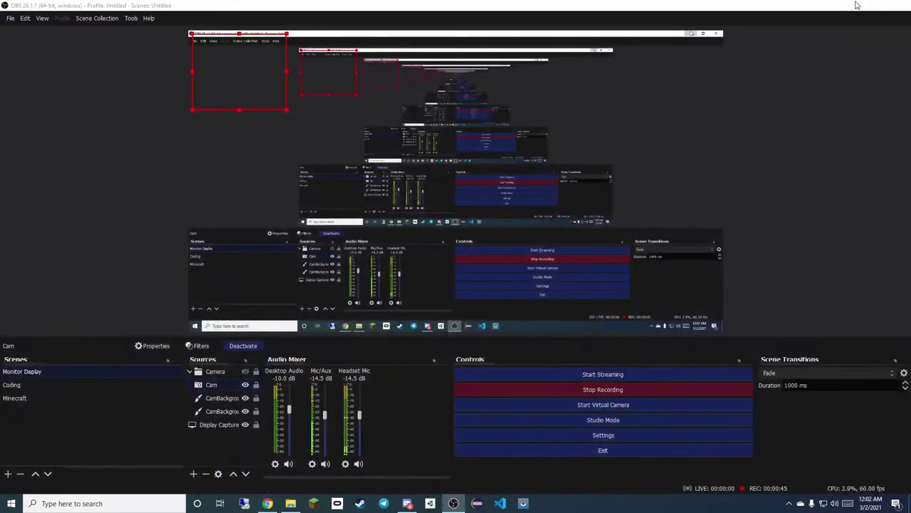
left_click(857, 5)
left_click_drag(413, 163, 515, 313)
right_click(516, 313)
left_click(479, 314)
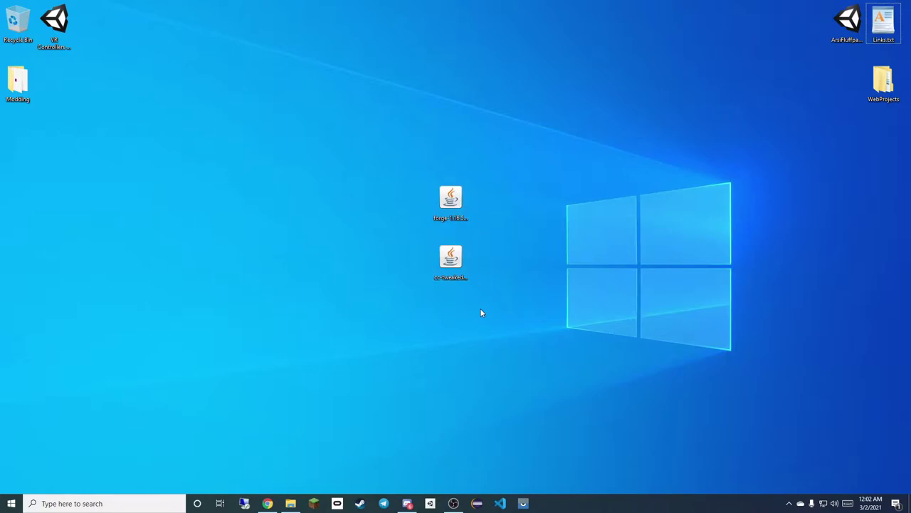
Launch the Tutorial installation of Minecraft 1.16.5 from the Minecraft Launcher and quit the game from its title screen
left_click(317, 502)
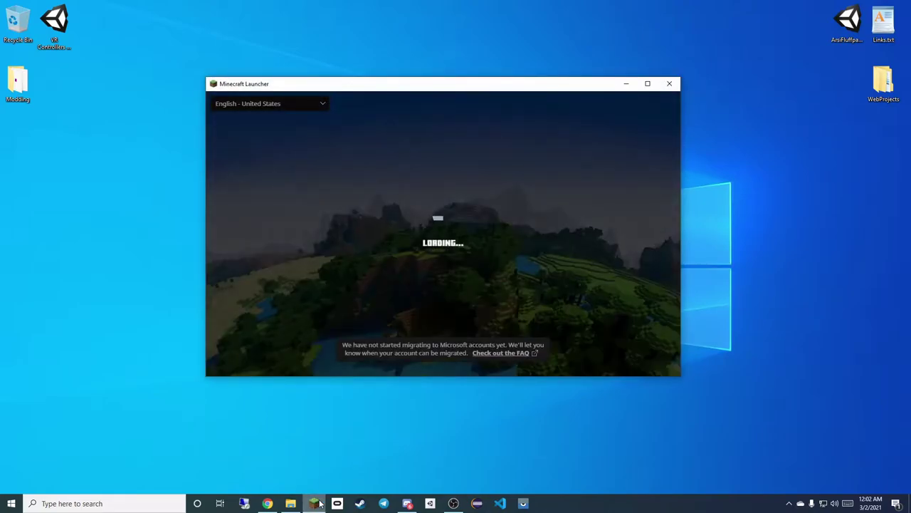
left_click_drag(356, 90, 361, 118)
left_click(326, 346)
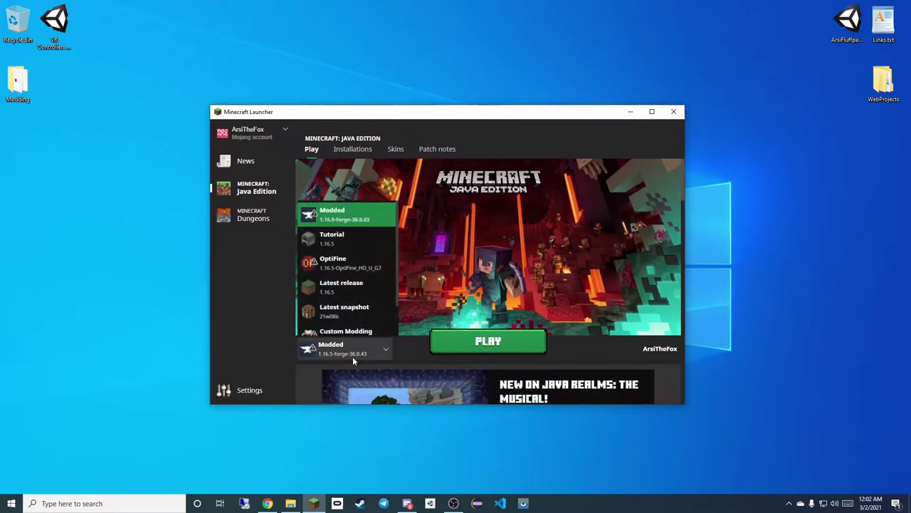
left_click(317, 244)
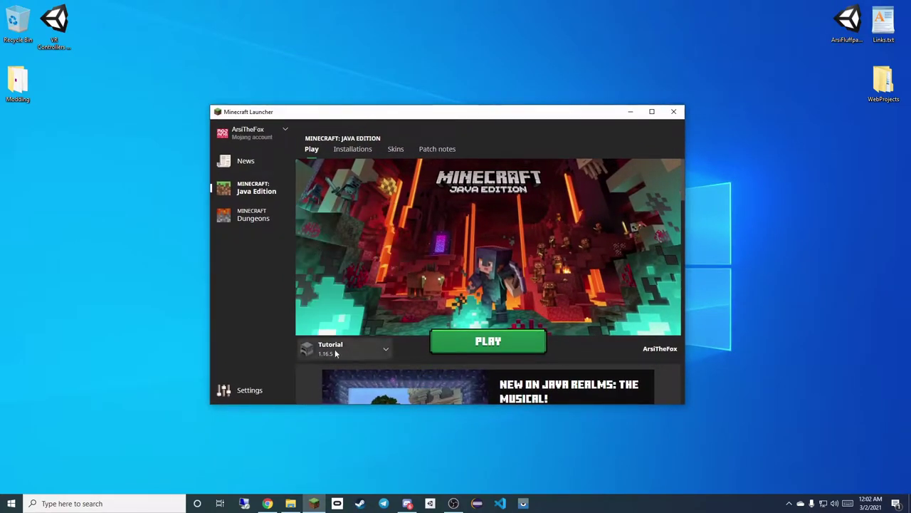
left_click(488, 341)
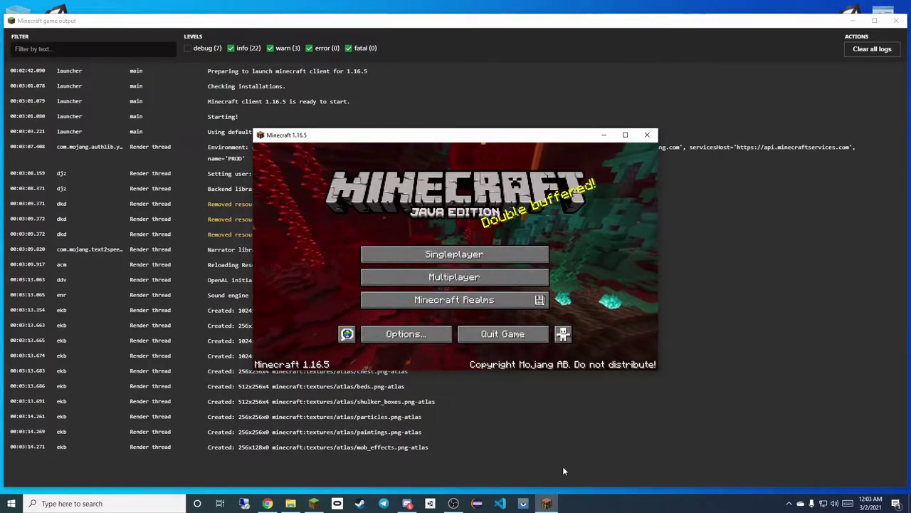
left_click(501, 335)
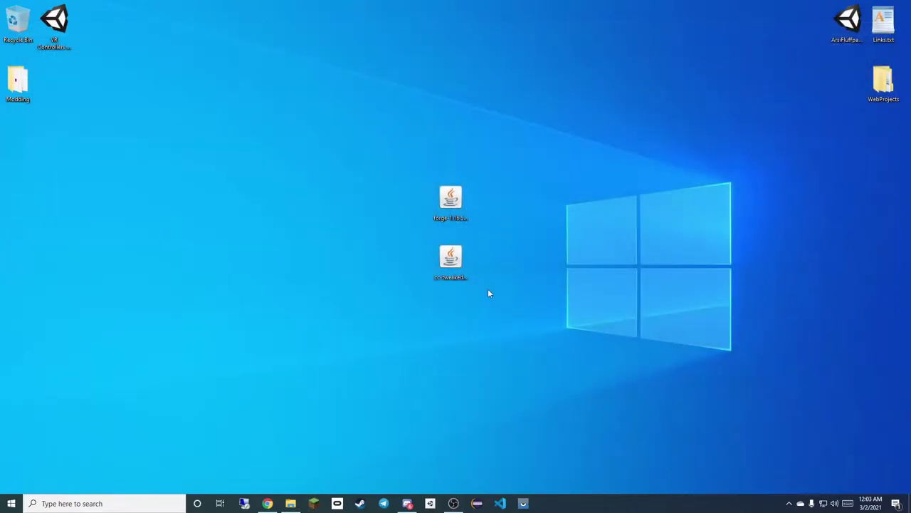
Open the Forge 1.16.5-36.0.43 installer from the desktop to view its options and close it without installing
left_click(455, 212)
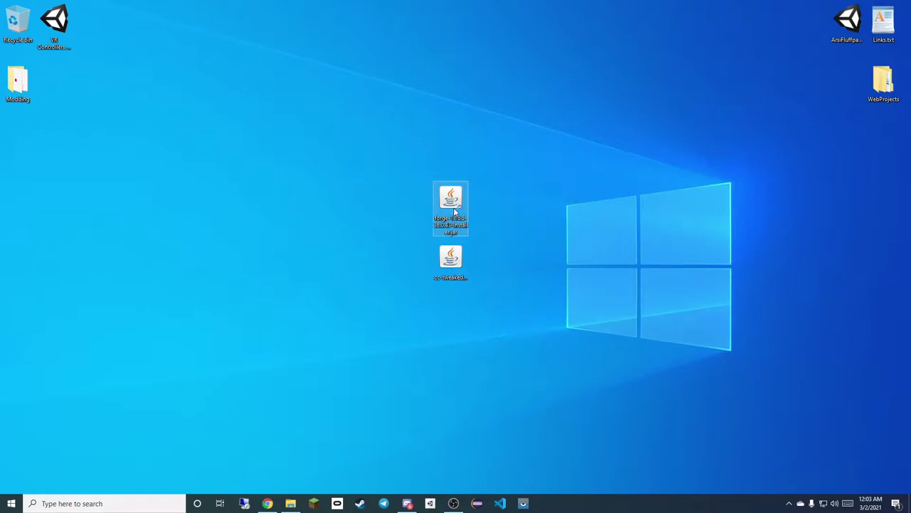
double_click(454, 211)
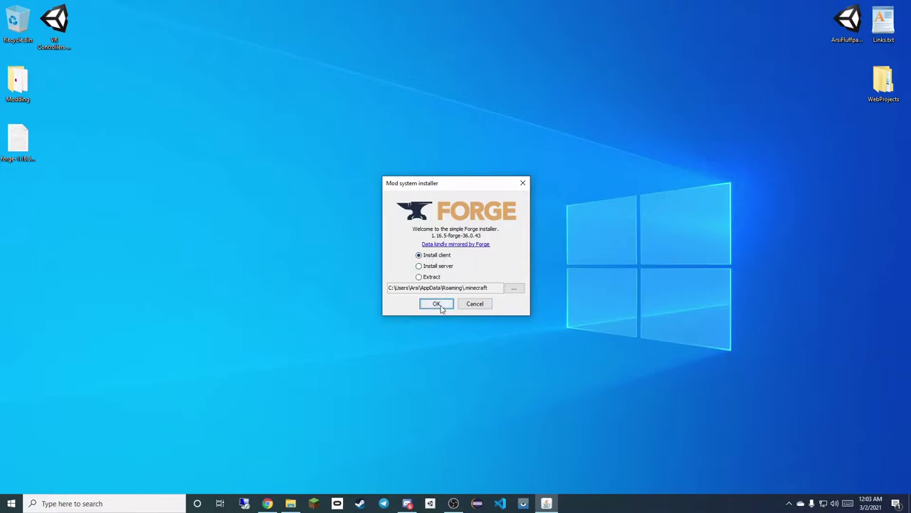
left_click(523, 185)
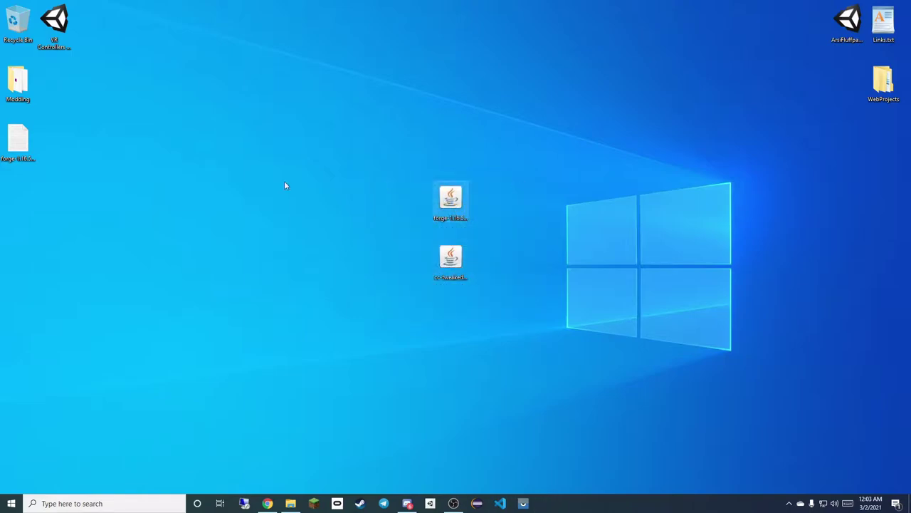
Delete the forge-1.16.5-36.0.43-installer.jar.log file from the desktop
left_click(27, 148)
key("Delete")
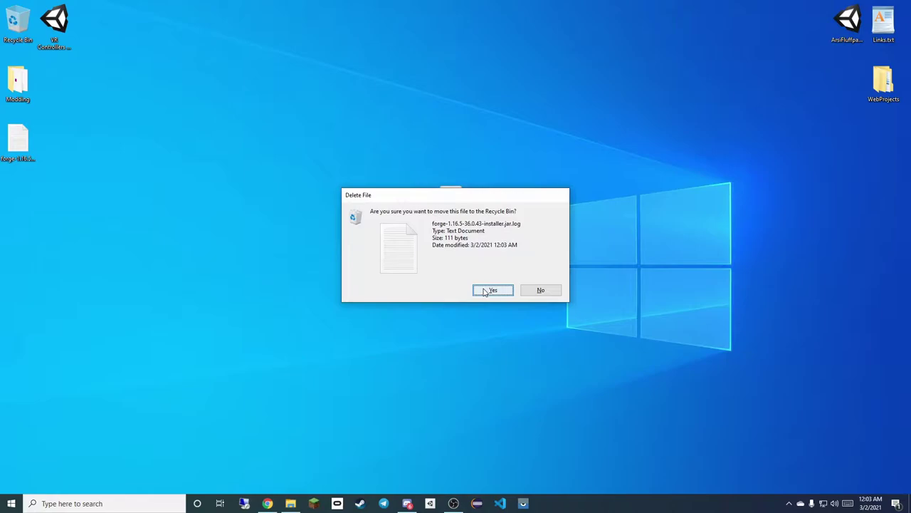
left_click(488, 289)
Edit the Tutorial installation in the Minecraft Launcher and set its version to release 1.16.5-forge-36.0.43
left_click(314, 503)
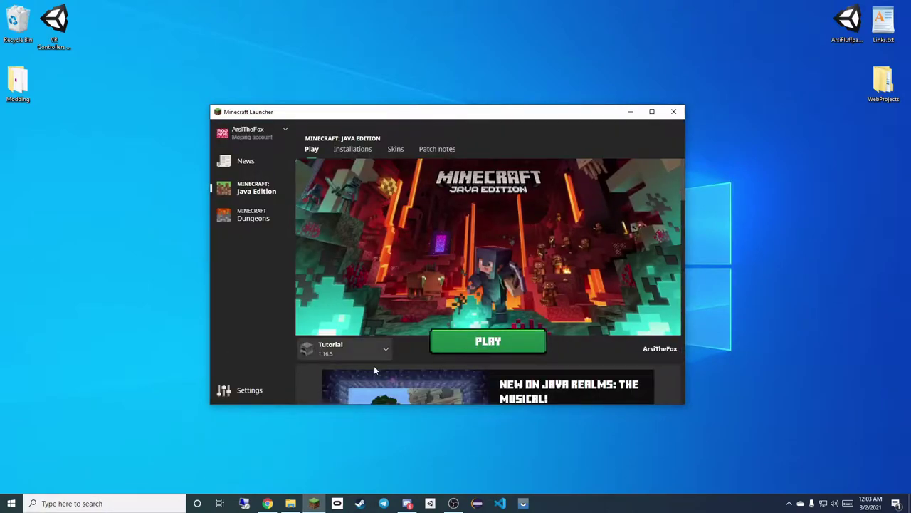
left_click(352, 150)
left_click(664, 204)
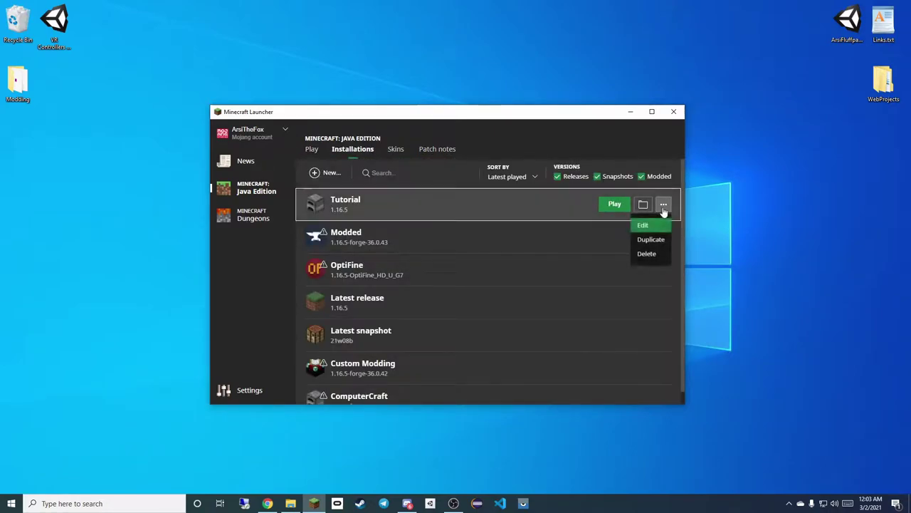
left_click(646, 226)
left_click(399, 251)
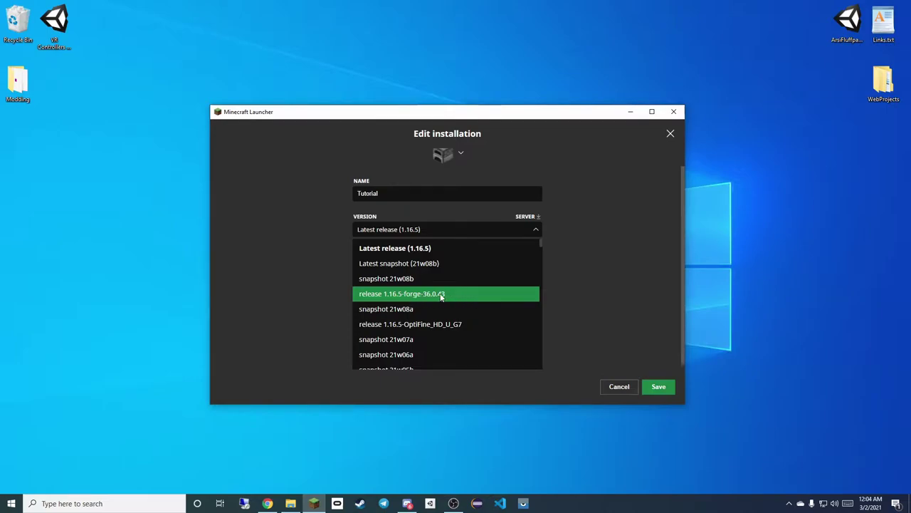
left_click(369, 296)
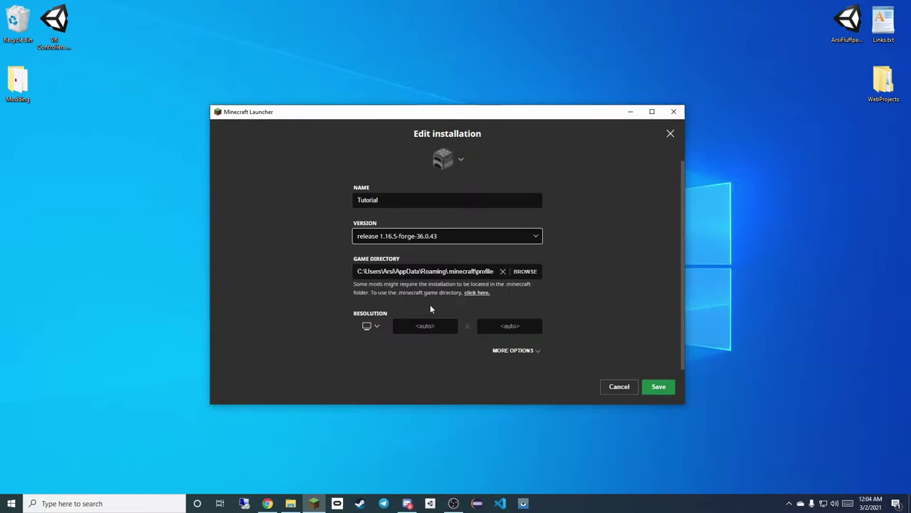
Try a memory limit of -Xmx2G in the installation's JVM arguments and restore it to -Xmx6G
left_click(503, 349)
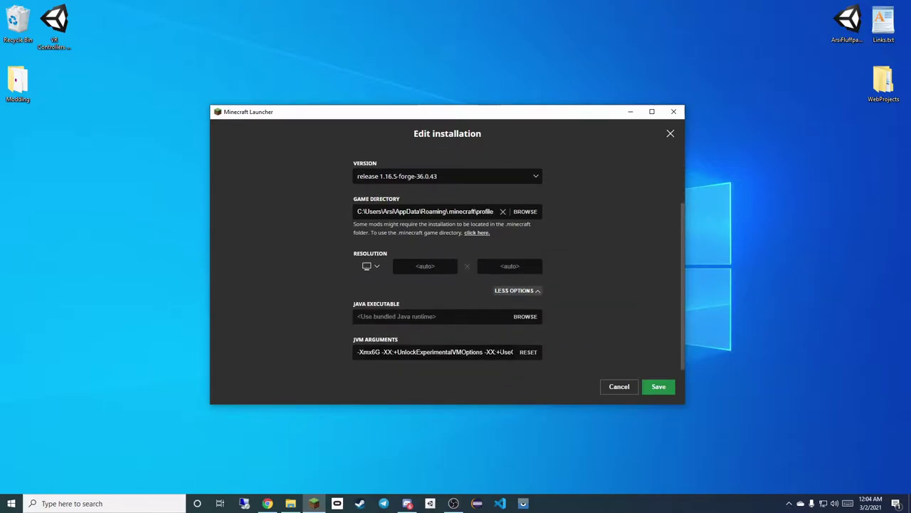
scroll(499, 351, "up", 2)
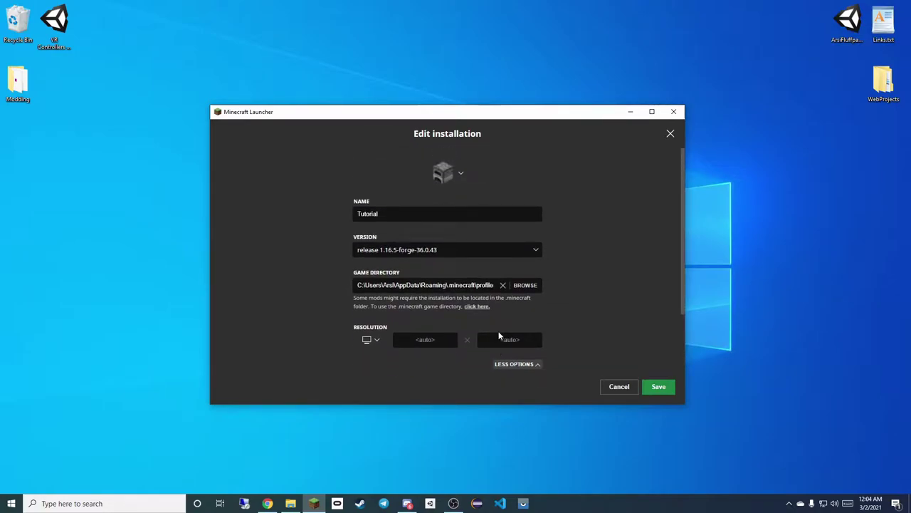
scroll(473, 329, "down", 2)
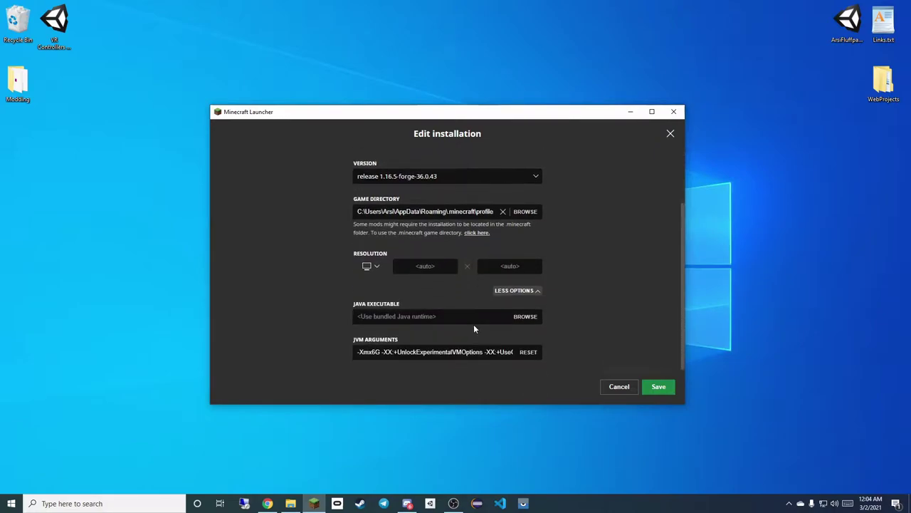
left_click(376, 352)
key("BackSpace")
type("2")
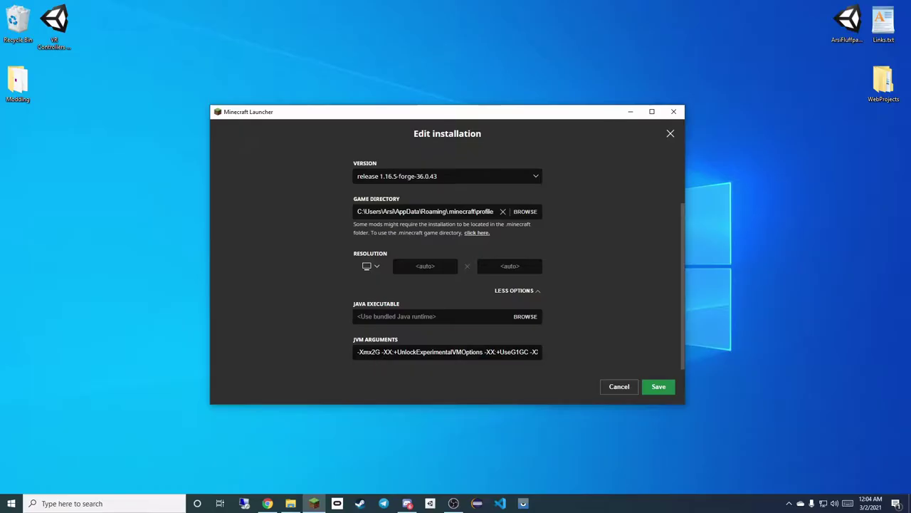
left_click(377, 352)
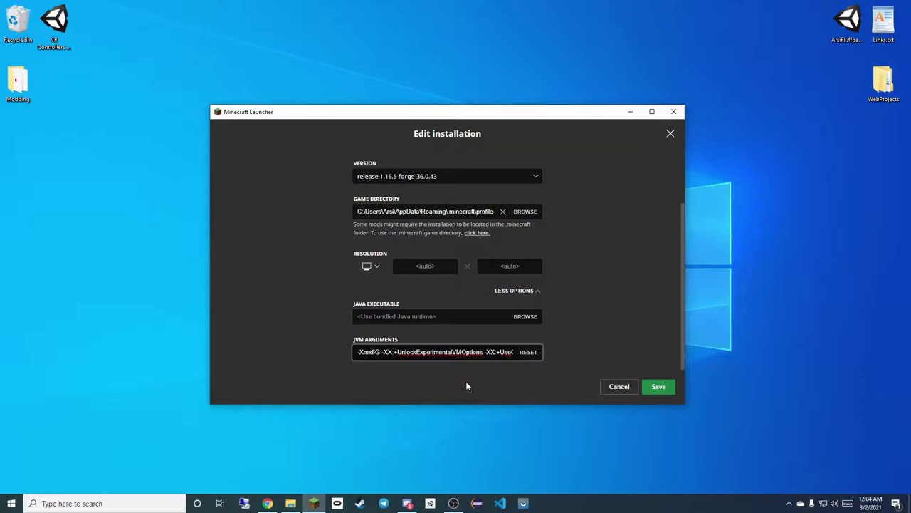
Save the edited Tutorial installation and launch it, acknowledging the modified-installation risks without further warnings
left_click(664, 392)
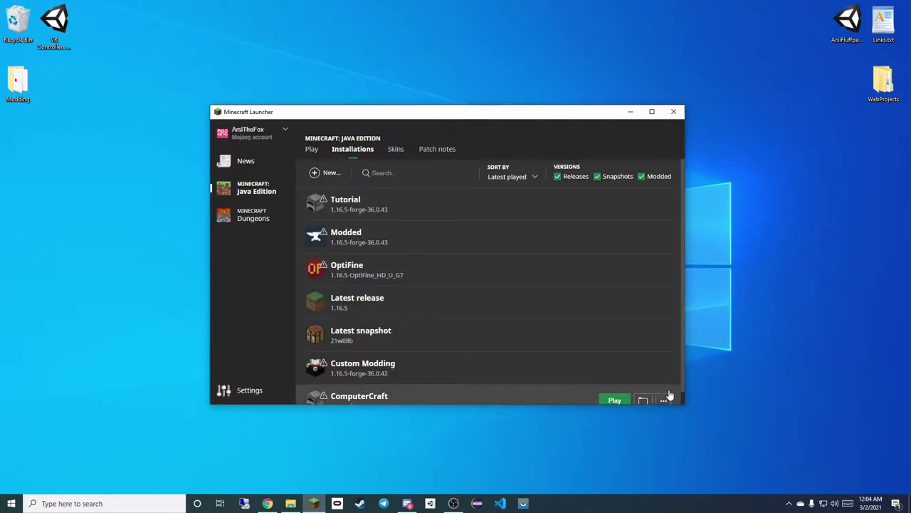
left_click(610, 205)
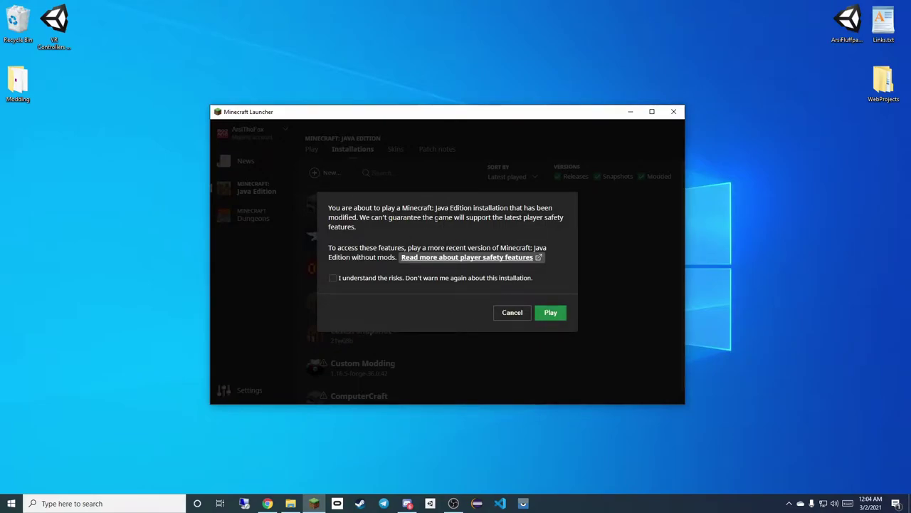
left_click(333, 278)
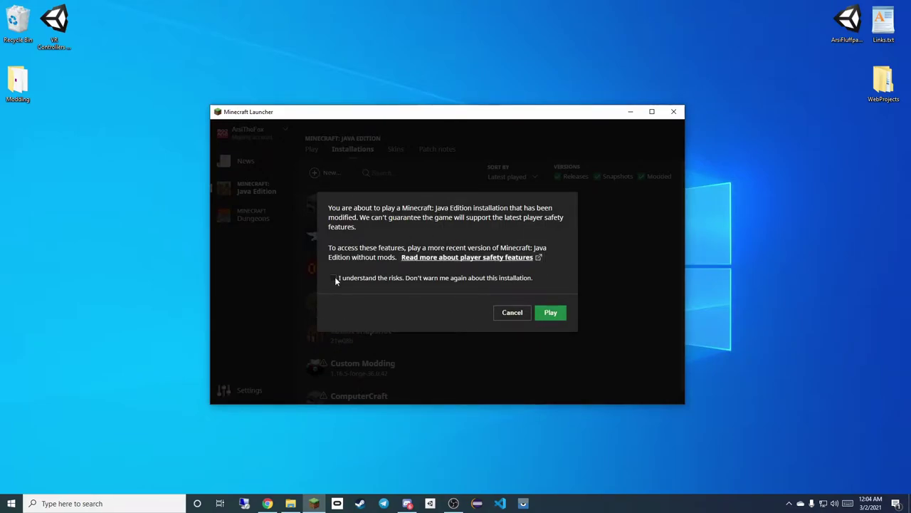
left_click(548, 318)
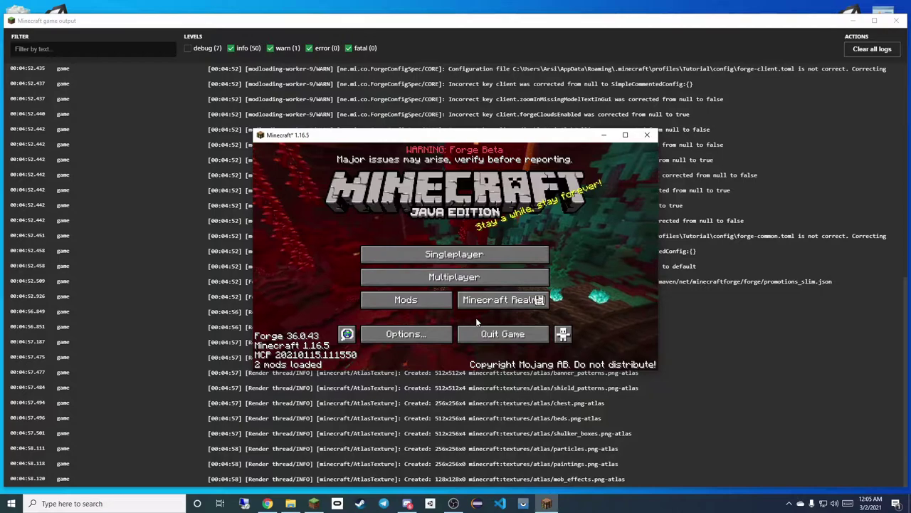
Inspect the Minecraft and Forge entries in the game's mods list and quit the game
left_click(413, 304)
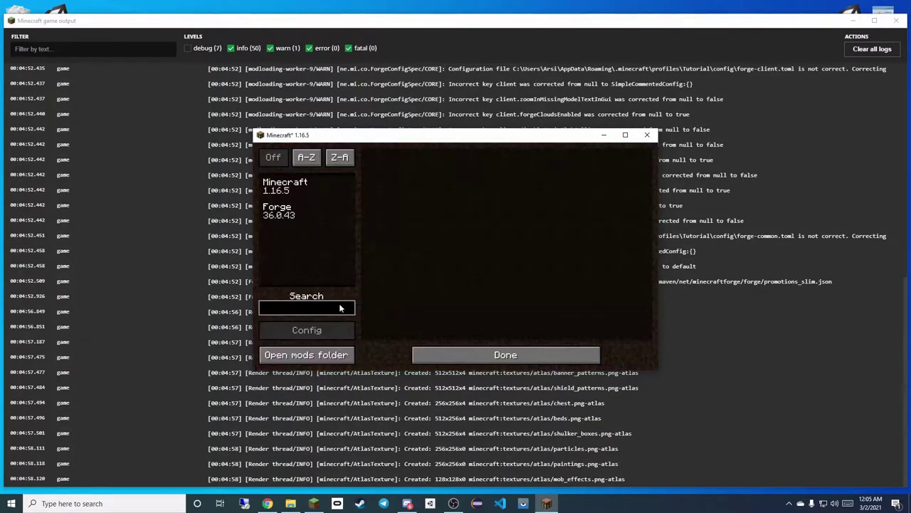
left_click(291, 189)
left_click(290, 217)
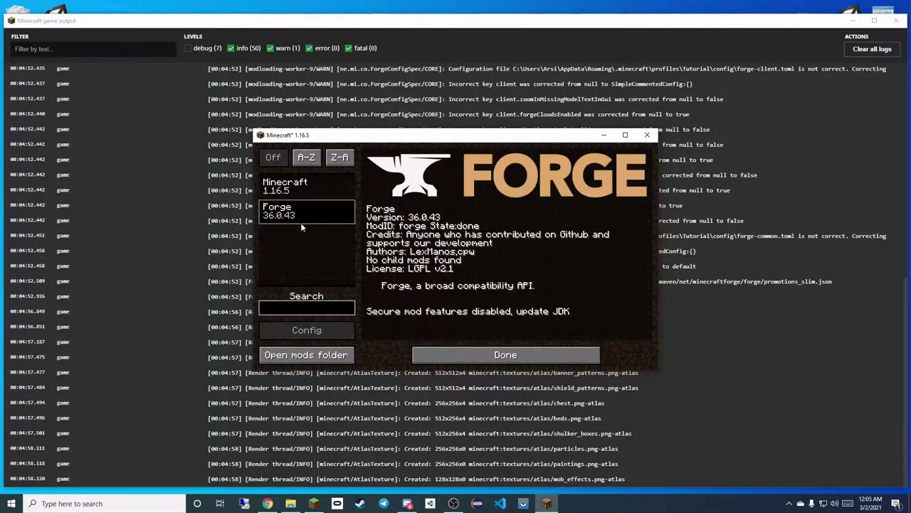
left_click(504, 356)
left_click(504, 334)
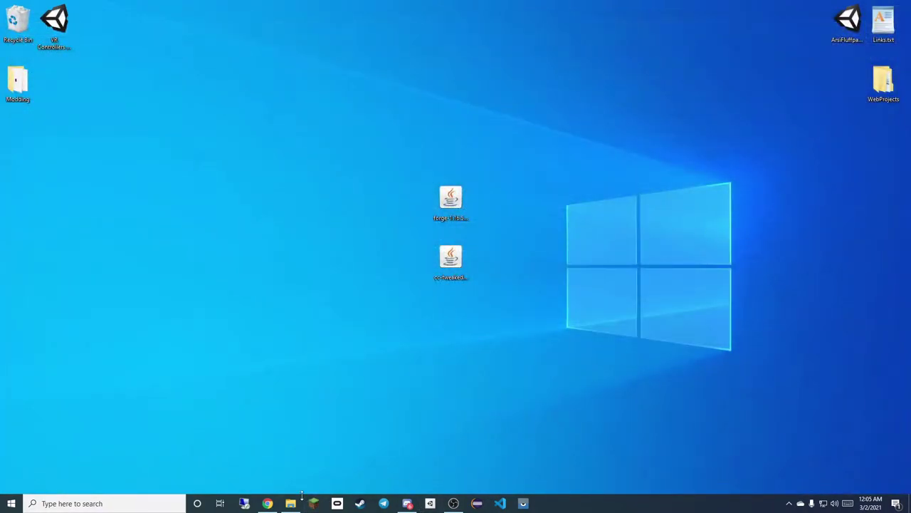
Reopen the Minecraft Launcher and open the game folder of the Tutorial installation
left_click(292, 502)
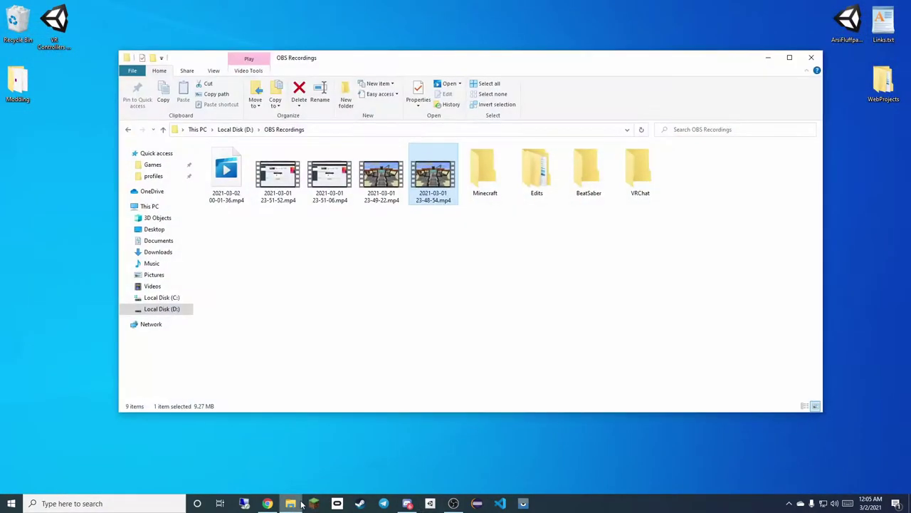
left_click(811, 57)
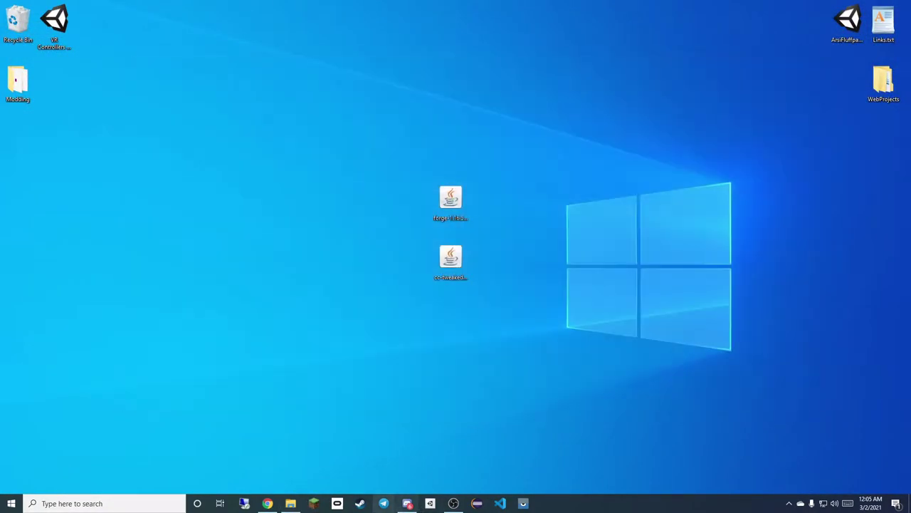
left_click(321, 499)
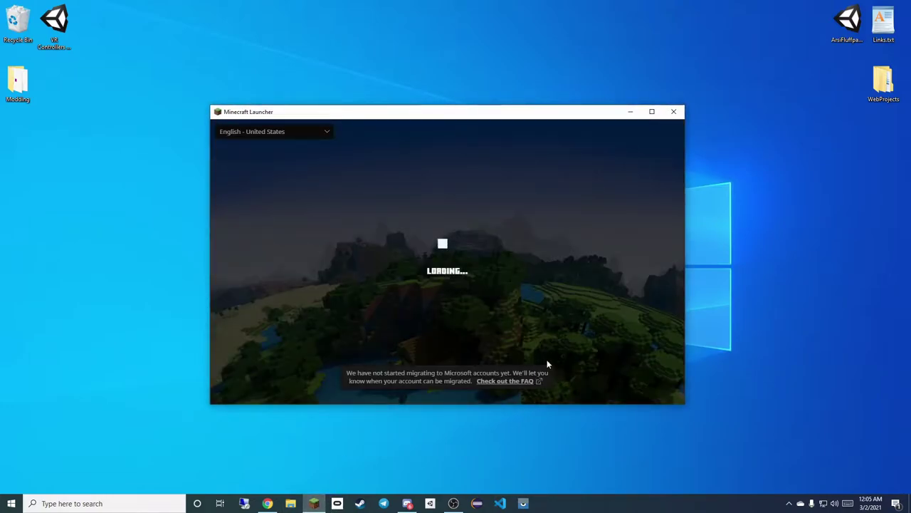
left_click(357, 151)
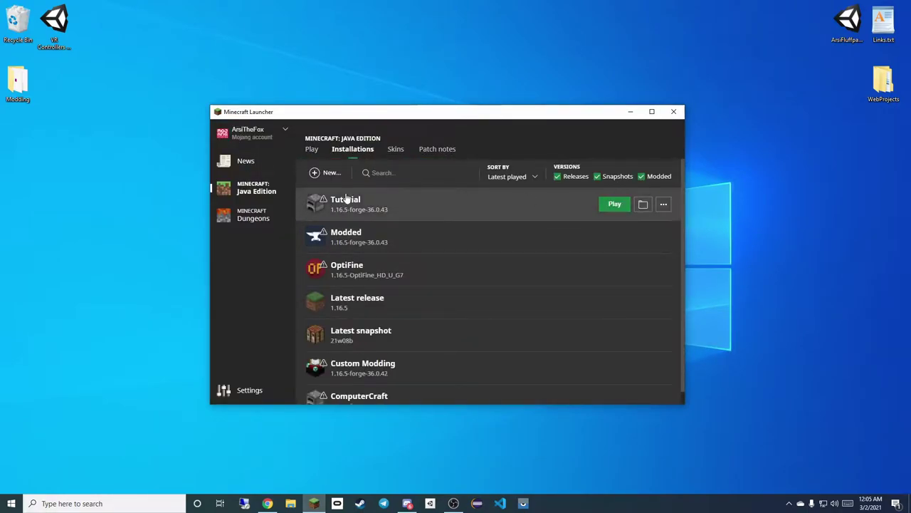
left_click(643, 205)
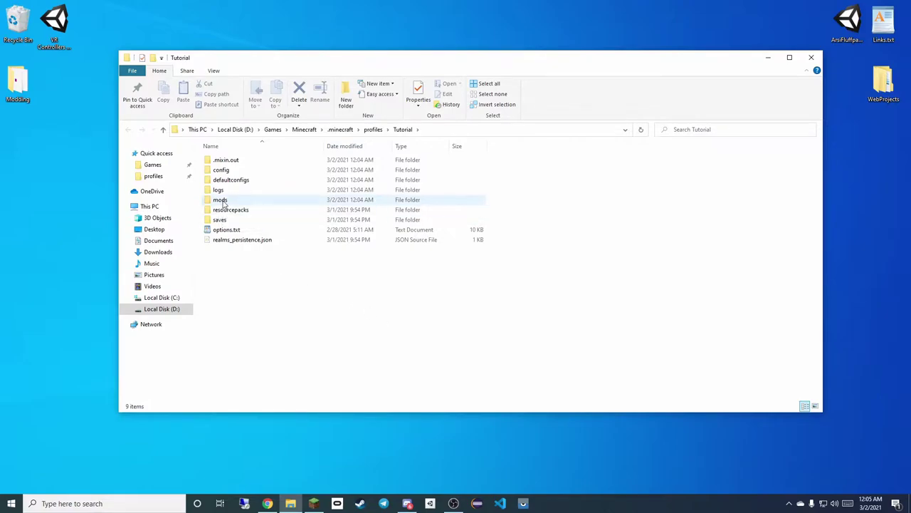
Copy cc-tweaked-1.16.4-1.95.2.jar from the desktop into the Tutorial installation's mods folder
double_click(222, 203)
left_click_drag(219, 62, 710, 161)
left_click(631, 112)
left_click_drag(456, 265, 754, 320)
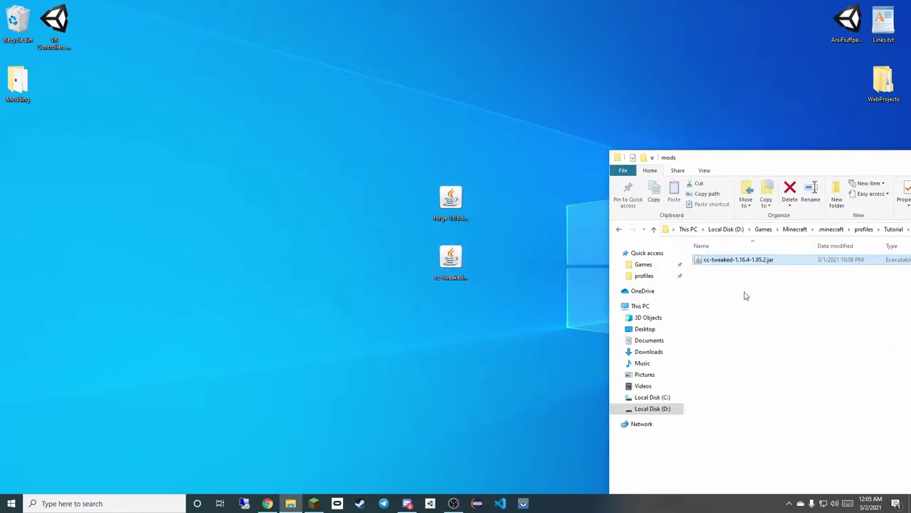
left_click_drag(740, 152, 740, 122)
left_click_drag(680, 129, 255, 67)
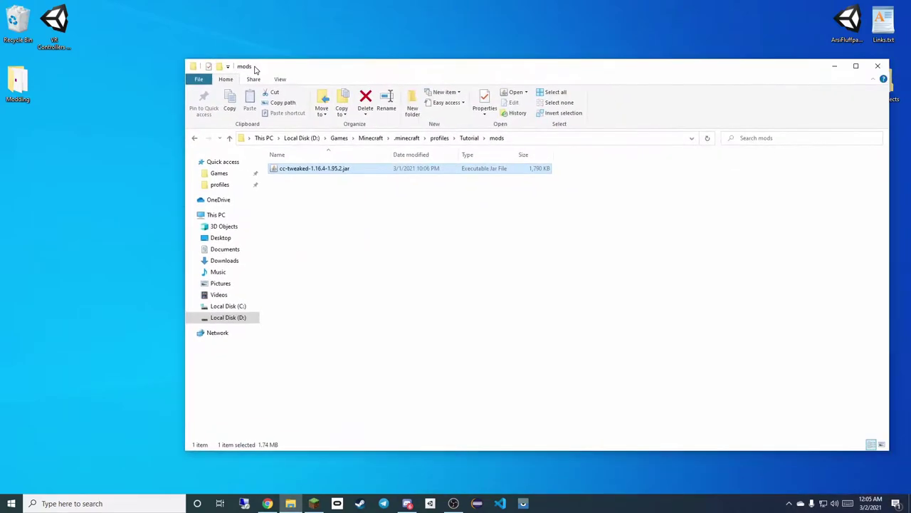
Launch the Tutorial installation from the Minecraft Launcher and inspect an entry in the game's mods list
left_click(314, 503)
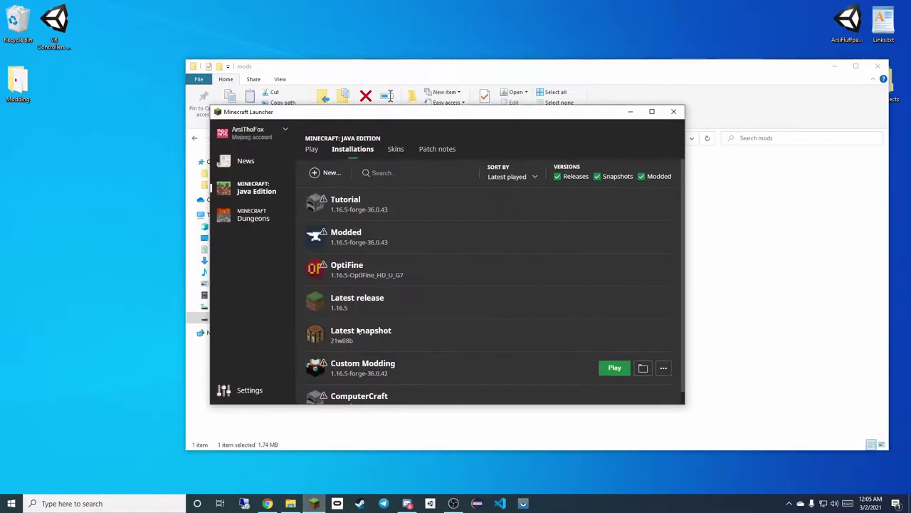
left_click(614, 206)
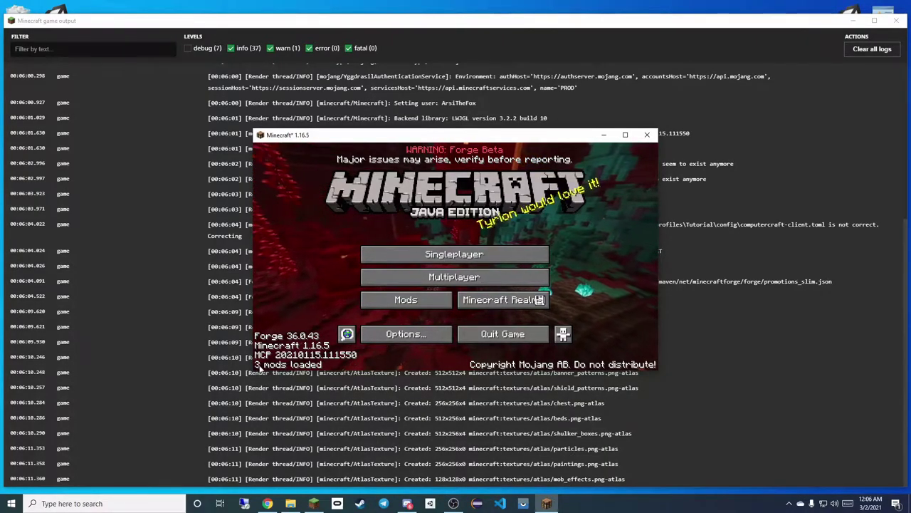
left_click(403, 300)
left_click(277, 240)
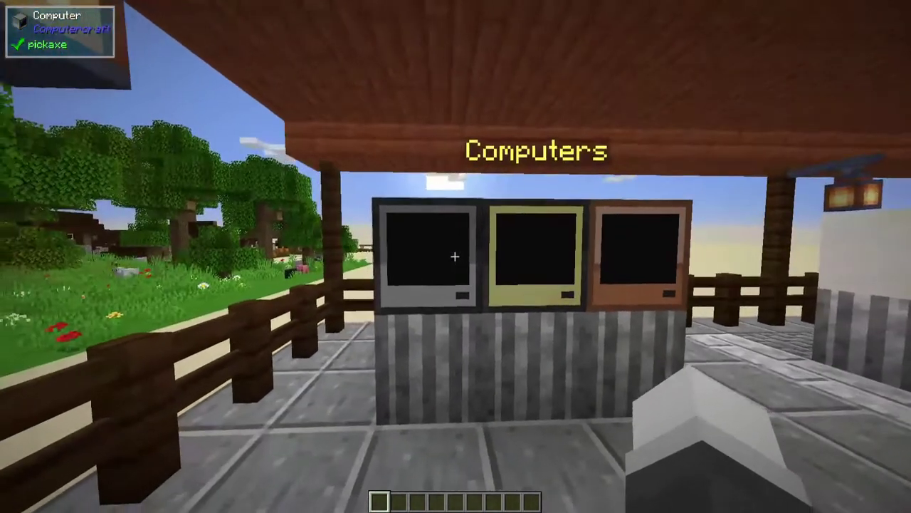
Look at the grey computer's CraftOS terminal under the Computers sign and at the game's debug overlay
right_click(455, 257)
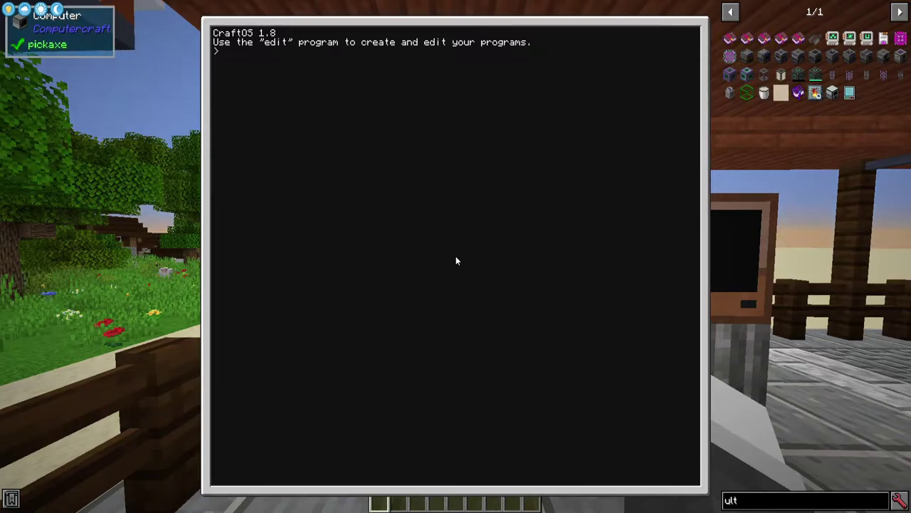
key("Escape")
key("F3")
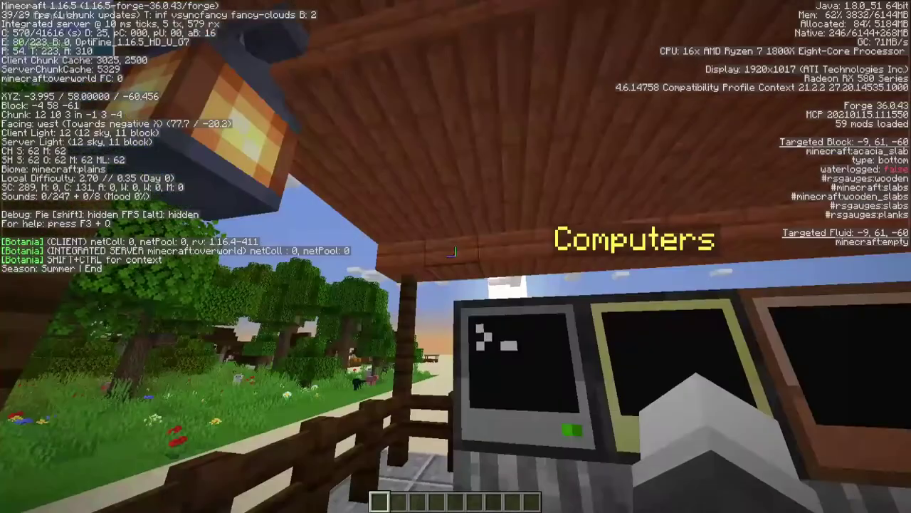
key("F3")
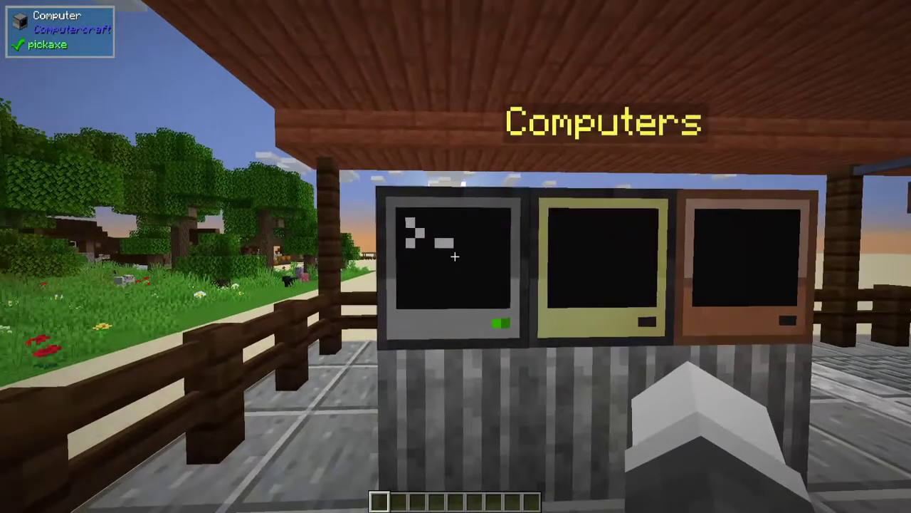
Reopen the grey computer's terminal and enter the programs command at the CraftOS prompt
right_click(455, 257)
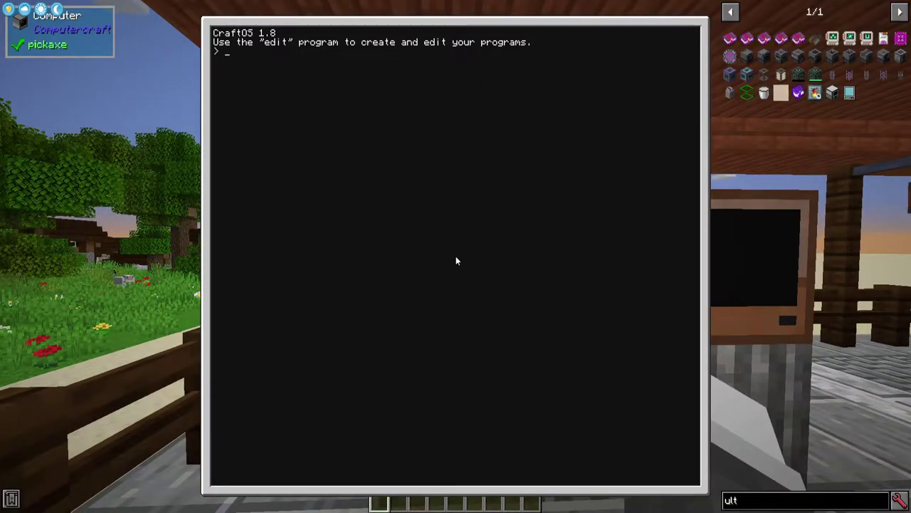
type("programs")
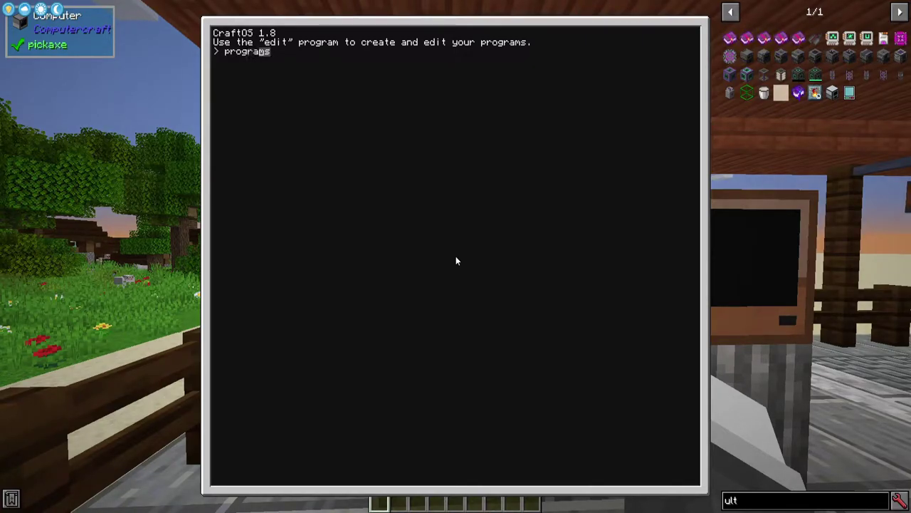